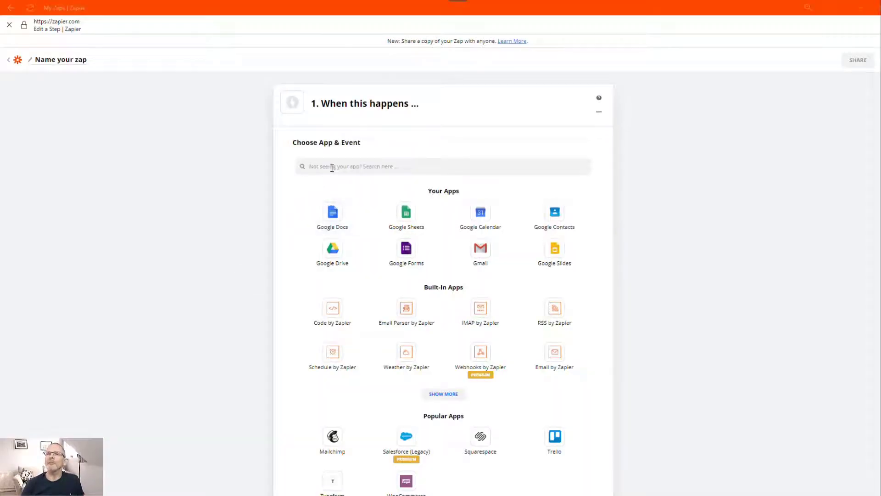
Rename the zap to 'Calendly to Slack'.
{"action": "left_click", "coordinate": [75, 61]}
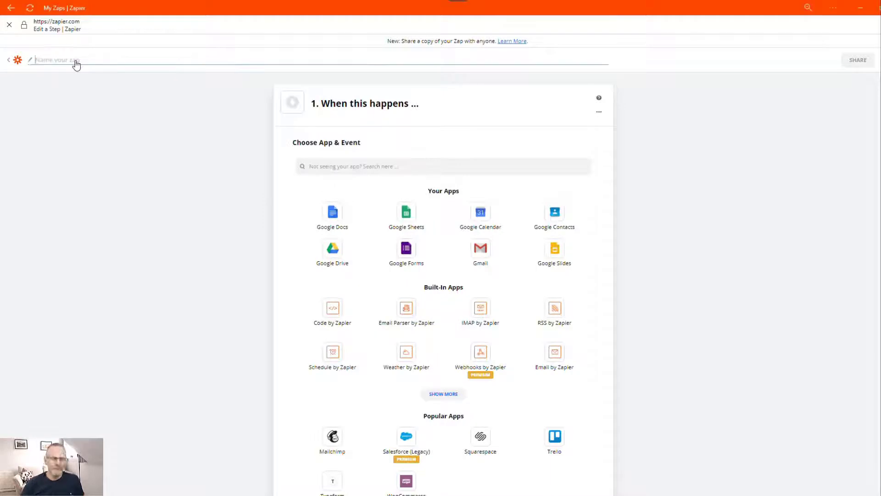
{"action": "type", "text": "c"}
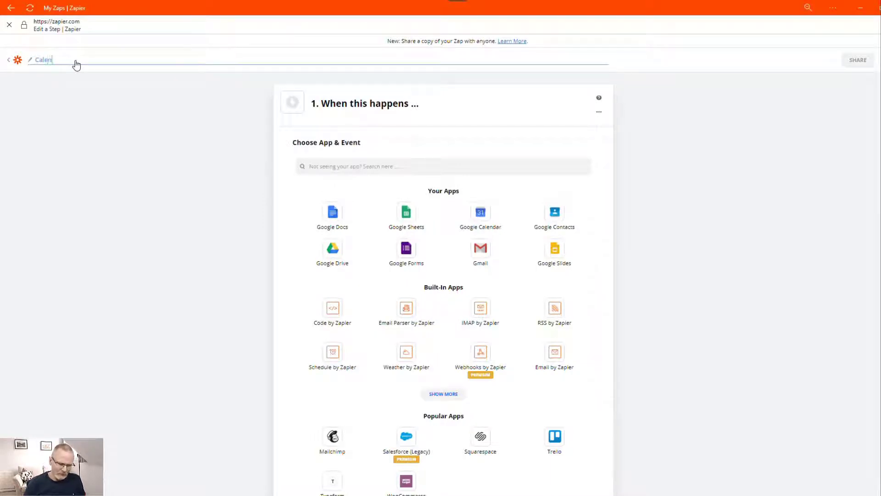
{"action": "type", "text": "alendly"}
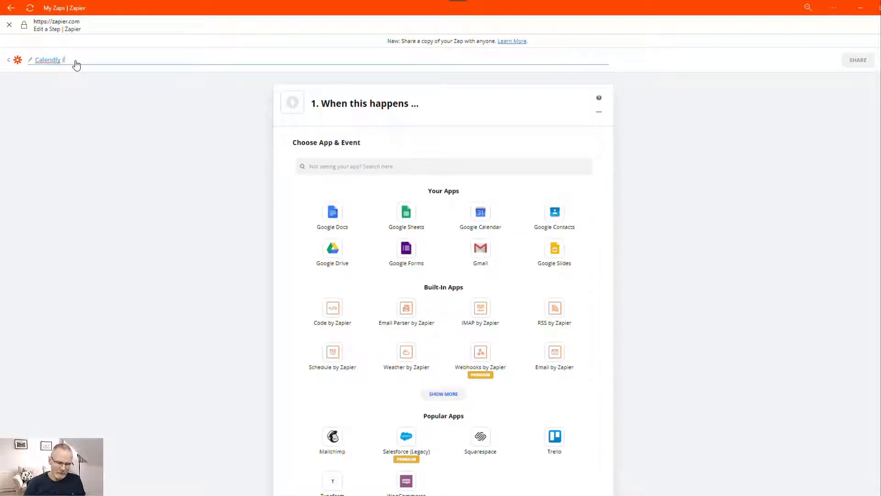
{"action": "type", "text": " to Slack"}
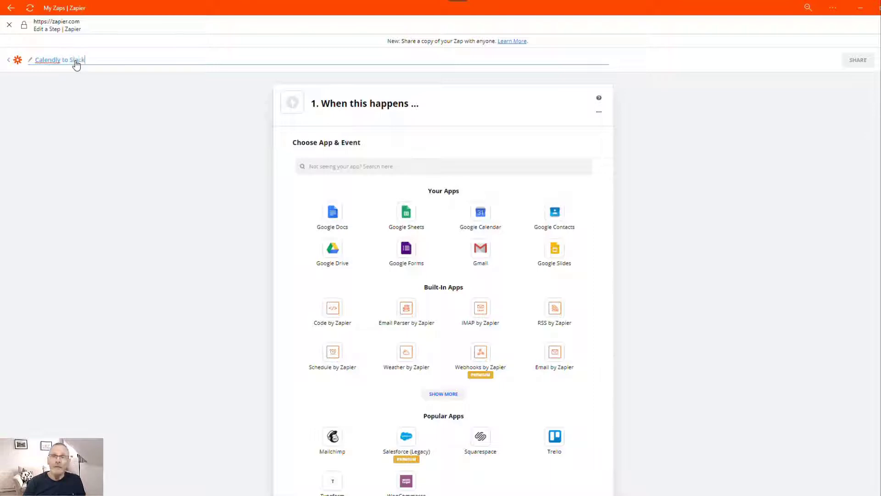
{"action": "left_click", "coordinate": [239, 167]}
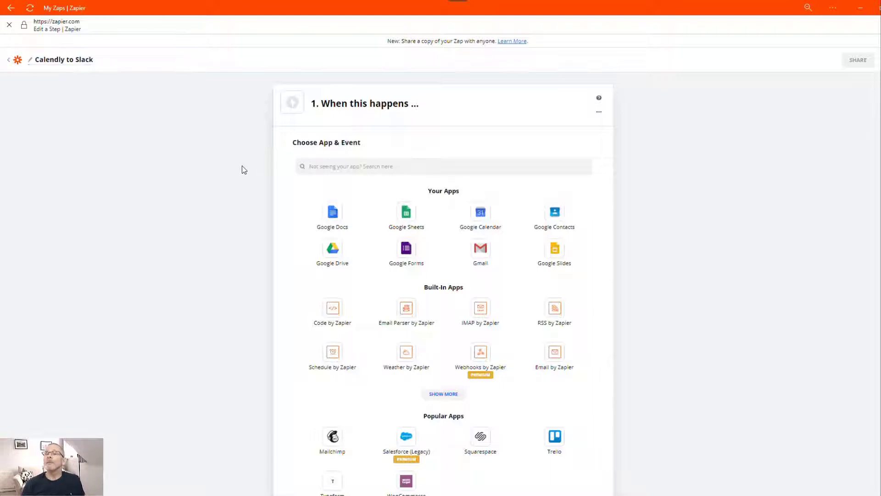
Set the trigger app to Calendly with the Invitee Created event.
{"action": "left_click", "coordinate": [376, 166]}
{"action": "type", "text": "Cal"}
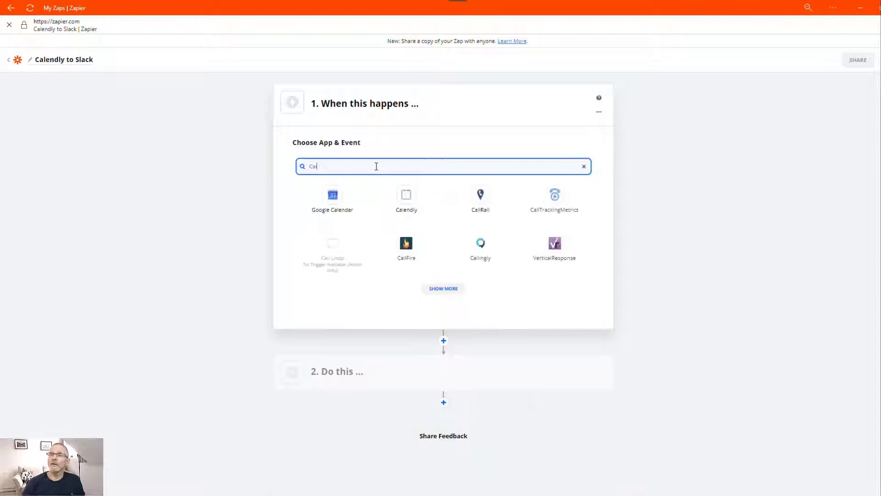
{"action": "left_click", "coordinate": [399, 205]}
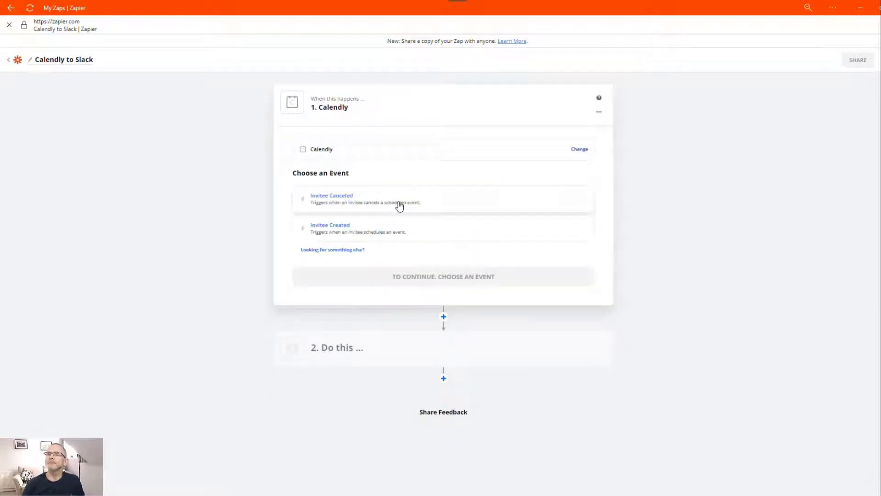
{"action": "left_click", "coordinate": [346, 235]}
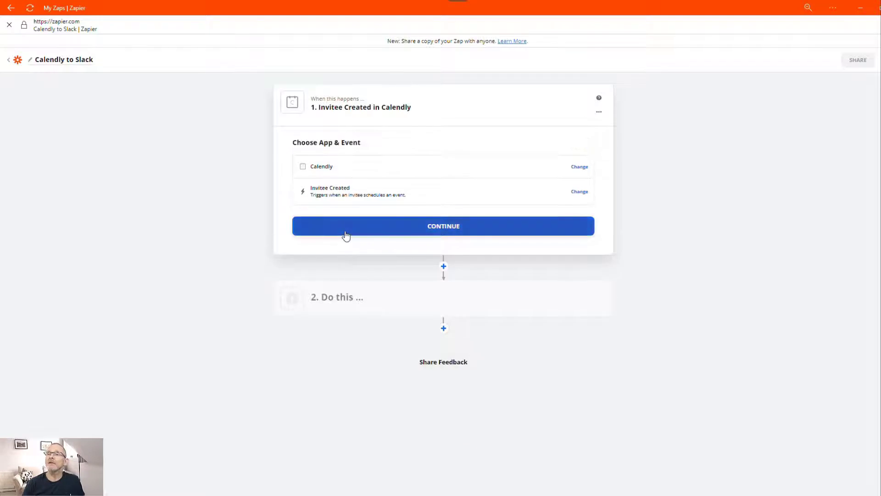
{"action": "left_click", "coordinate": [430, 233]}
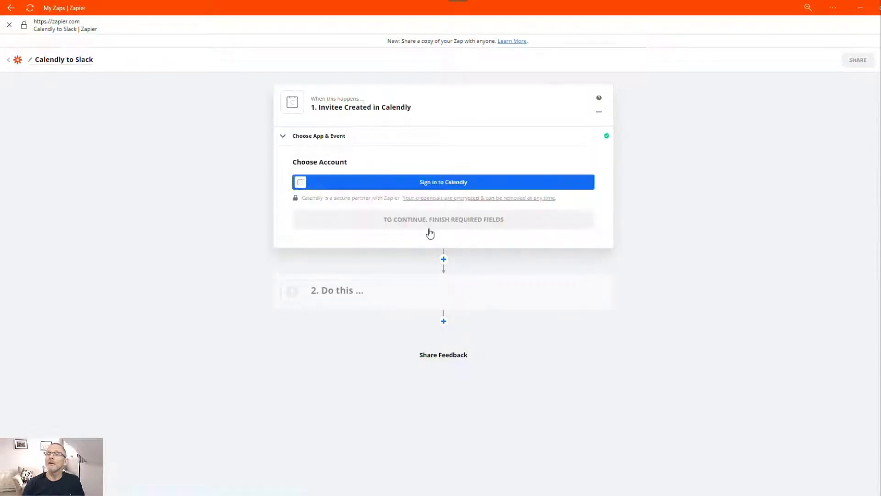
Start the Calendly sign-in and copy the account API key from Calendly's Integrations page.
{"action": "left_click", "coordinate": [459, 188]}
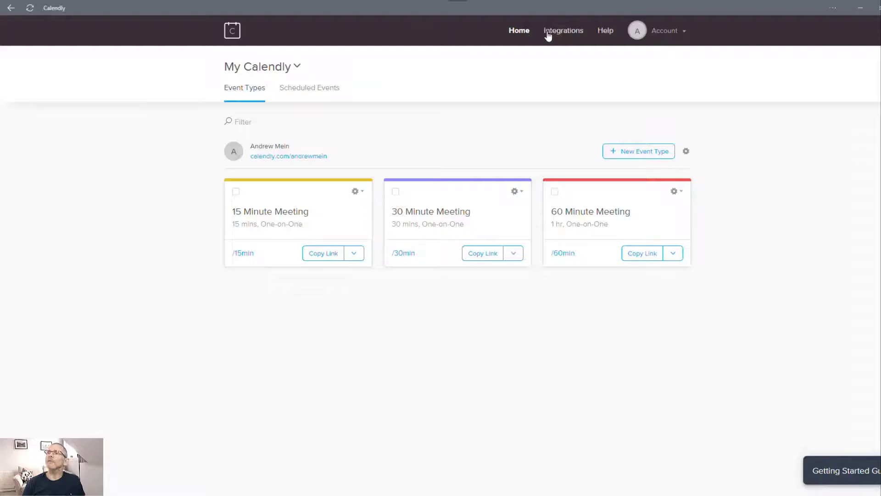
{"action": "left_click", "coordinate": [549, 37]}
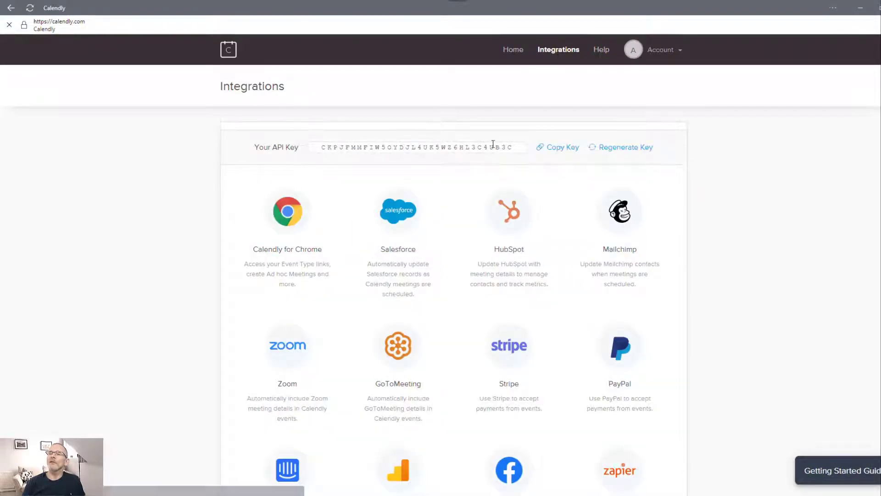
{"action": "left_click", "coordinate": [562, 152]}
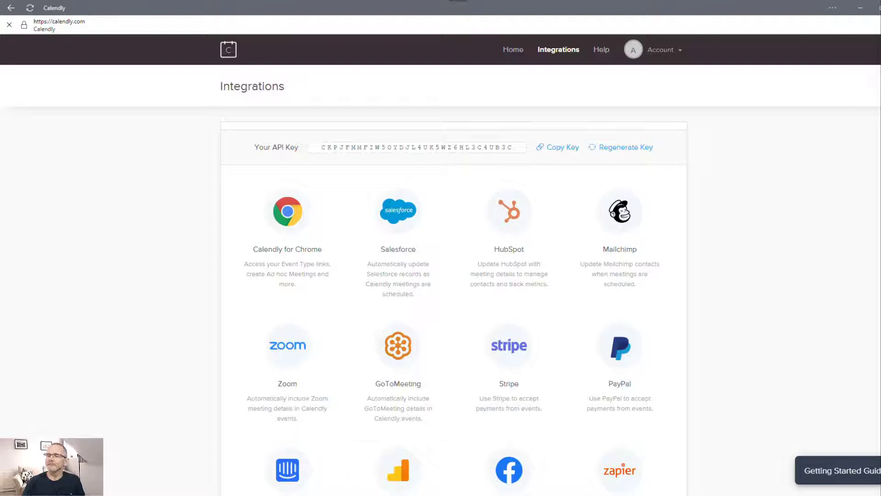
Paste the Calendly API key into Zapier's access request and confirm the connected account.
{"action": "mouse_move", "coordinate": [432, 495]}
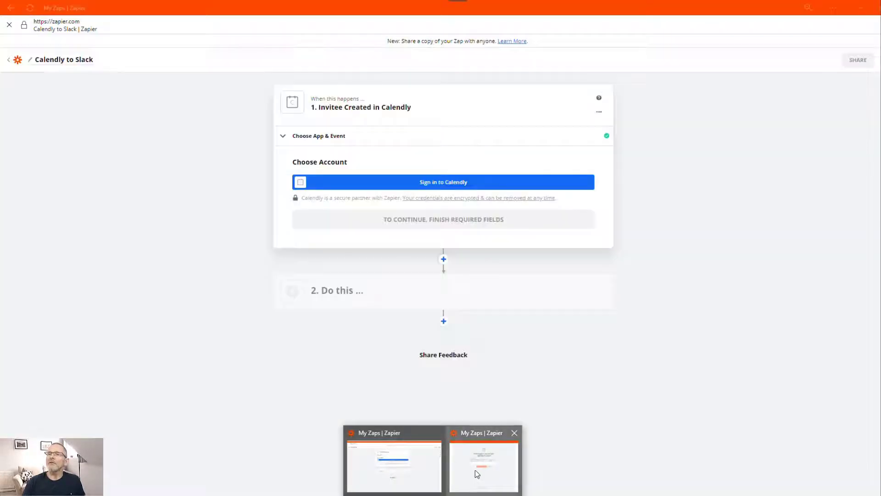
{"action": "left_click", "coordinate": [474, 469]}
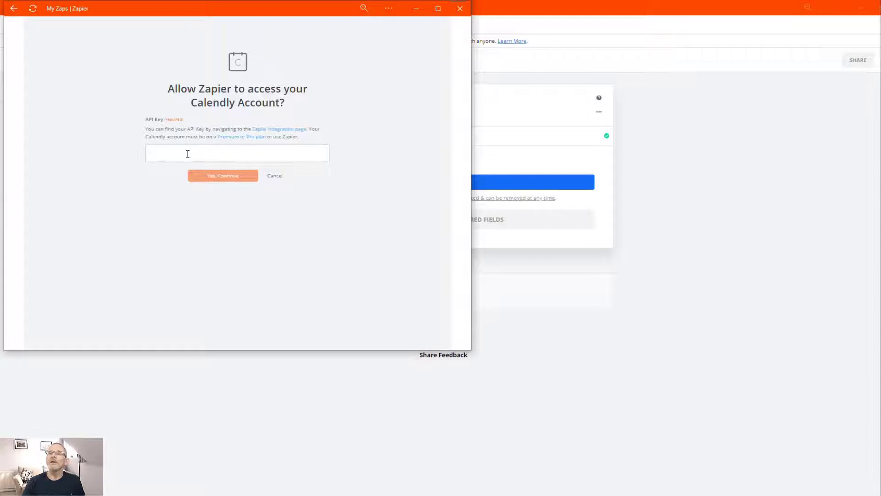
{"action": "key", "text": "ctrl+v"}
{"action": "left_click", "coordinate": [209, 174]}
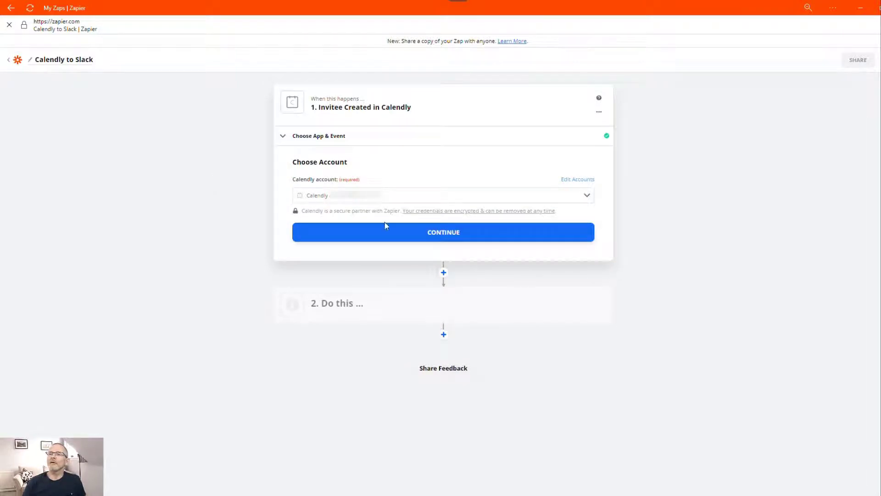
{"action": "left_click", "coordinate": [421, 238]}
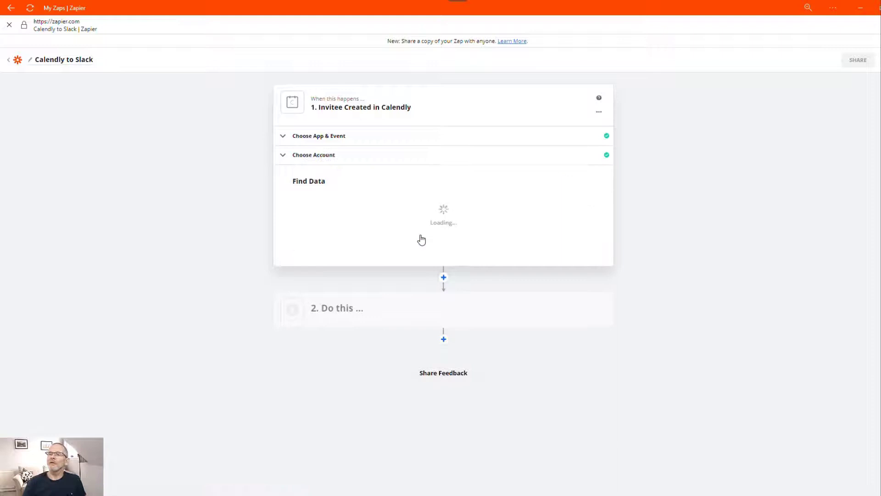
Test the trigger to fetch a sample invitee booking, then proceed to the action step.
{"action": "left_click", "coordinate": [441, 296]}
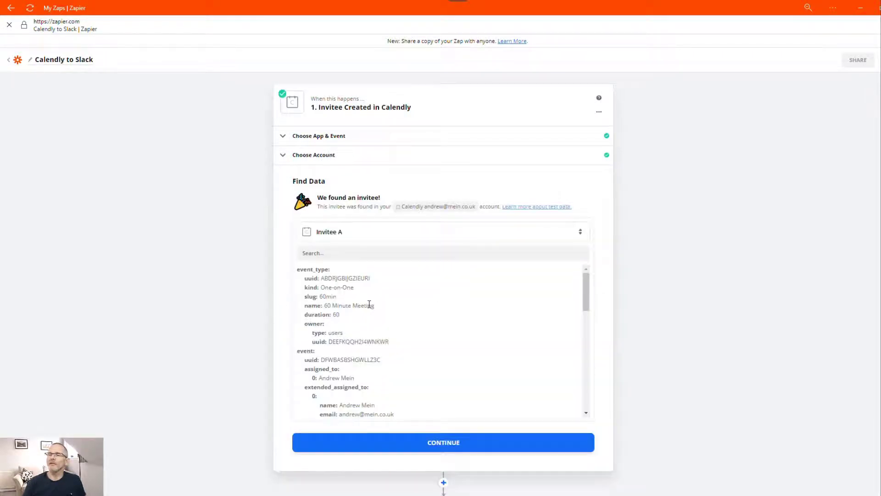
{"action": "scroll", "coordinate": [370, 321], "scroll_direction": "down", "scroll_amount": 3}
{"action": "left_click", "coordinate": [451, 443]}
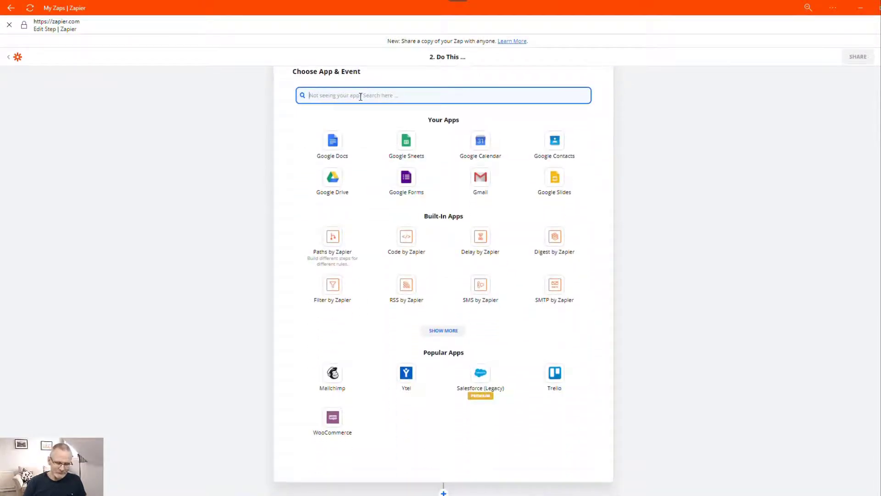
Set the action to Slack's Send Direct Message event.
{"action": "type", "text": "Slack"}
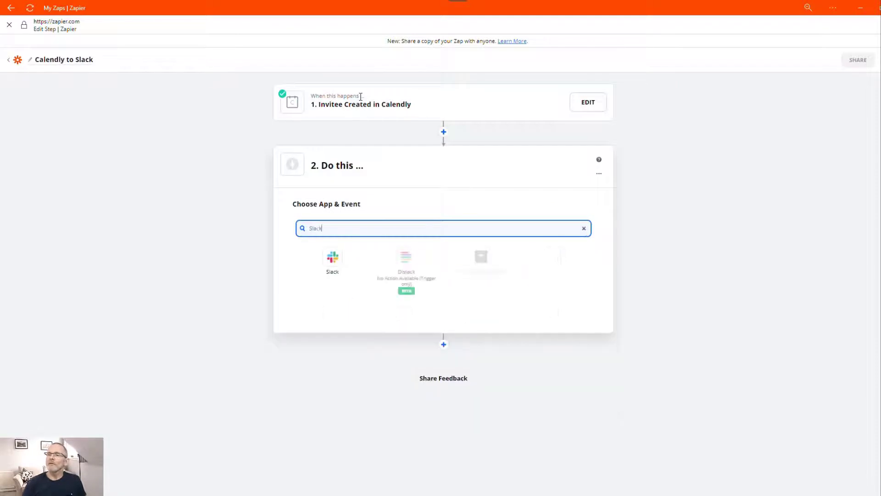
{"action": "left_click", "coordinate": [332, 258]}
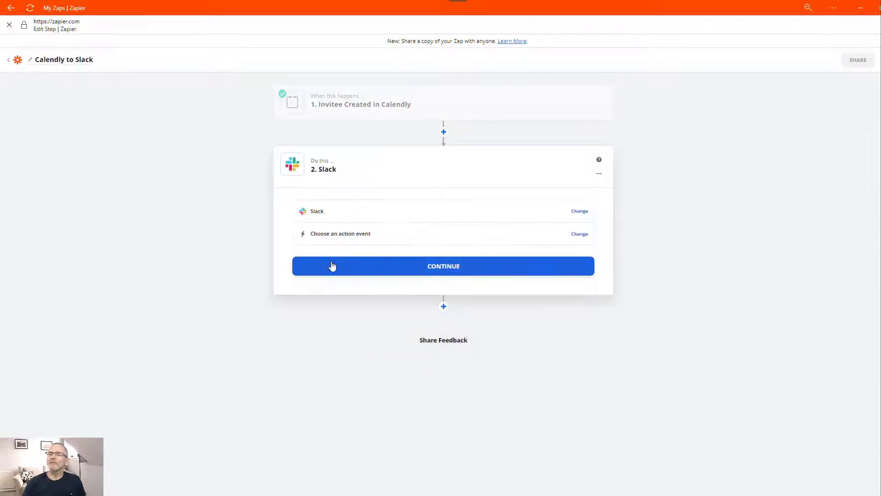
{"action": "left_click", "coordinate": [332, 266]}
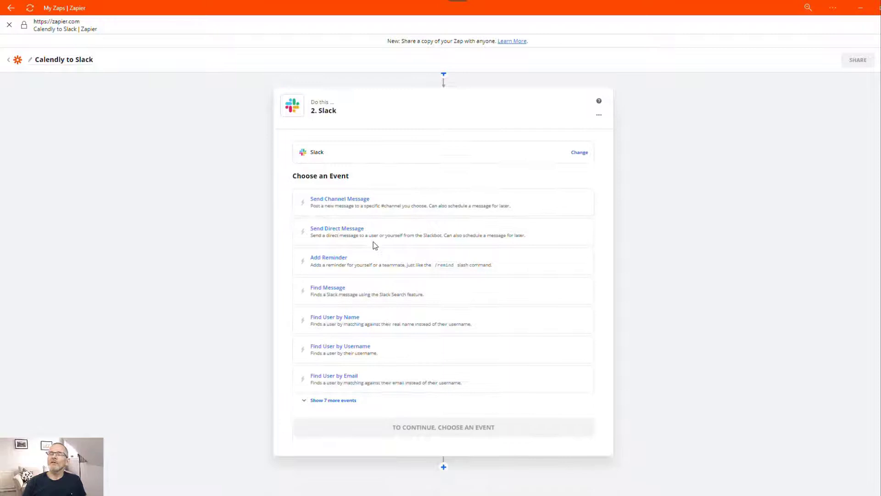
{"action": "left_click", "coordinate": [350, 230]}
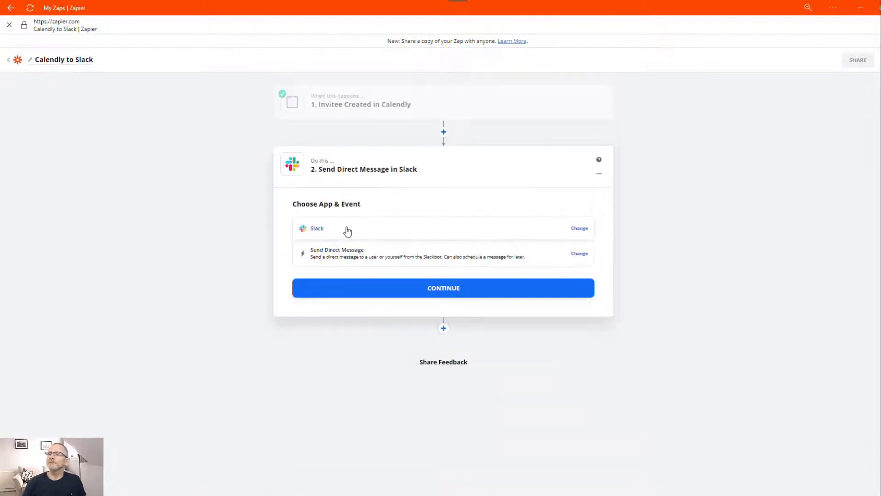
{"action": "left_click", "coordinate": [461, 290]}
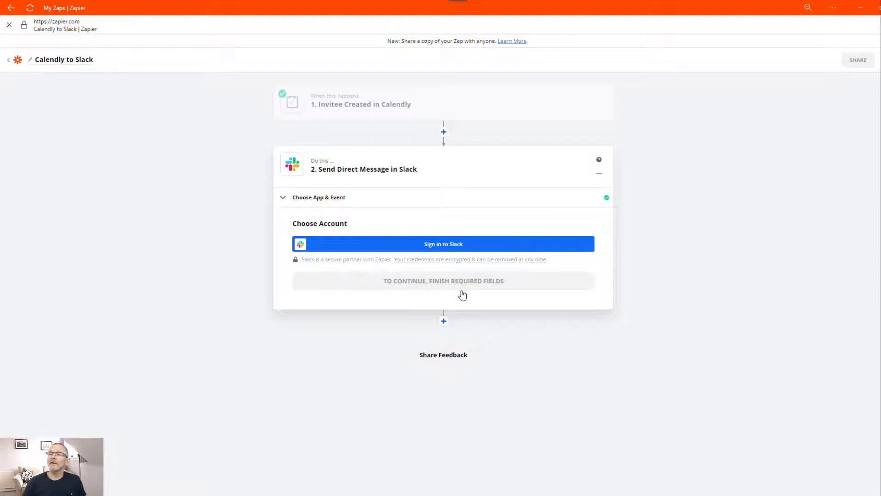
Sign in to Slack and allow Zapier access to the Marketing Incubator Mastermind workspace.
{"action": "left_click", "coordinate": [445, 245]}
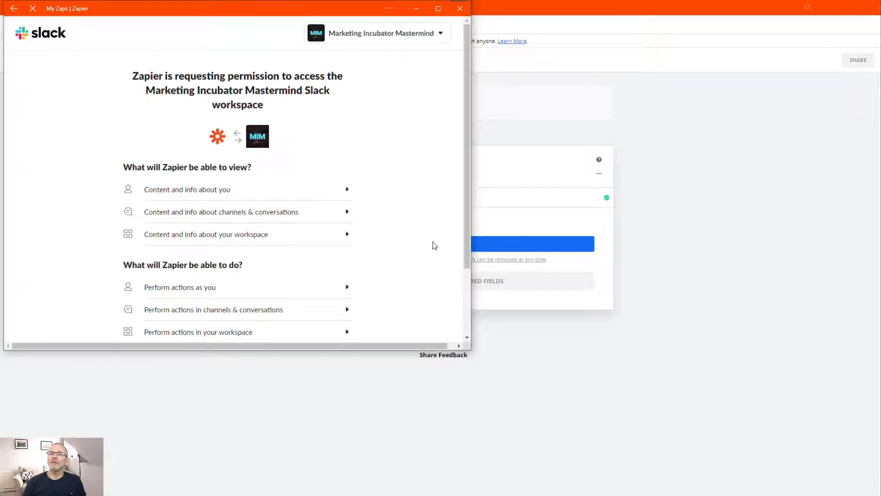
{"action": "scroll", "coordinate": [433, 246], "scroll_direction": "down", "scroll_amount": 2}
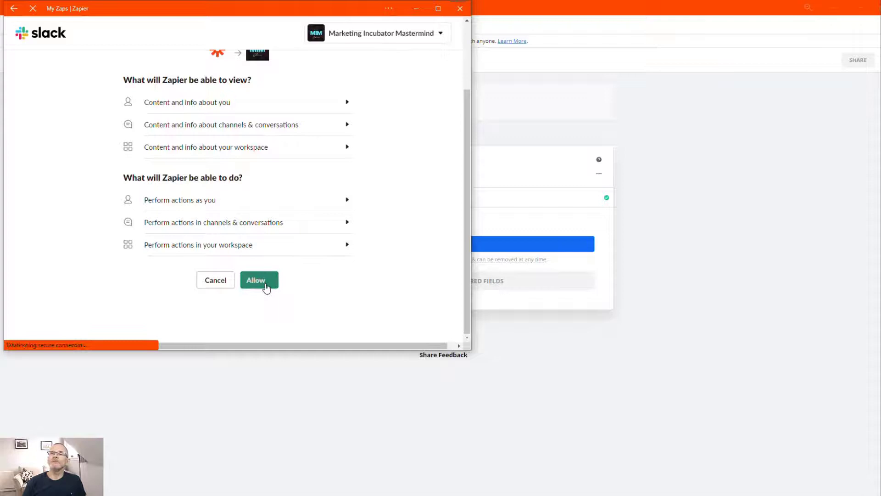
{"action": "left_click", "coordinate": [266, 288]}
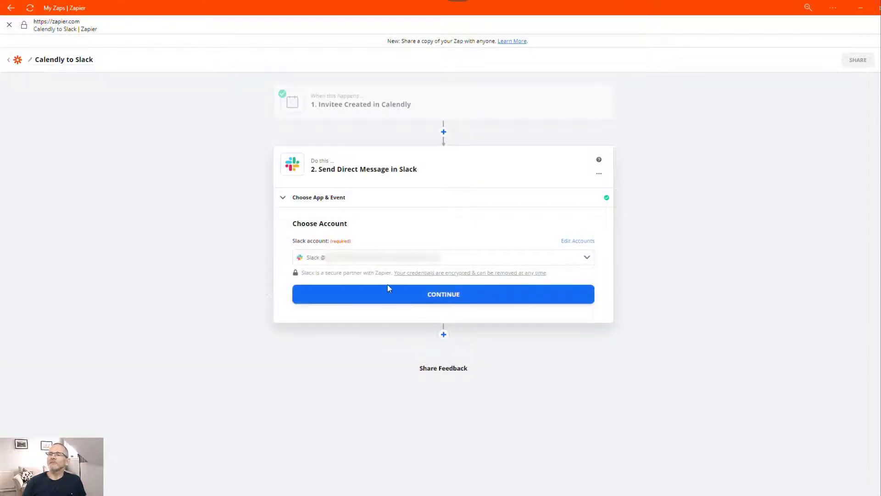
Choose the Slack user in To Username as the direct message recipient.
{"action": "left_click", "coordinate": [461, 297]}
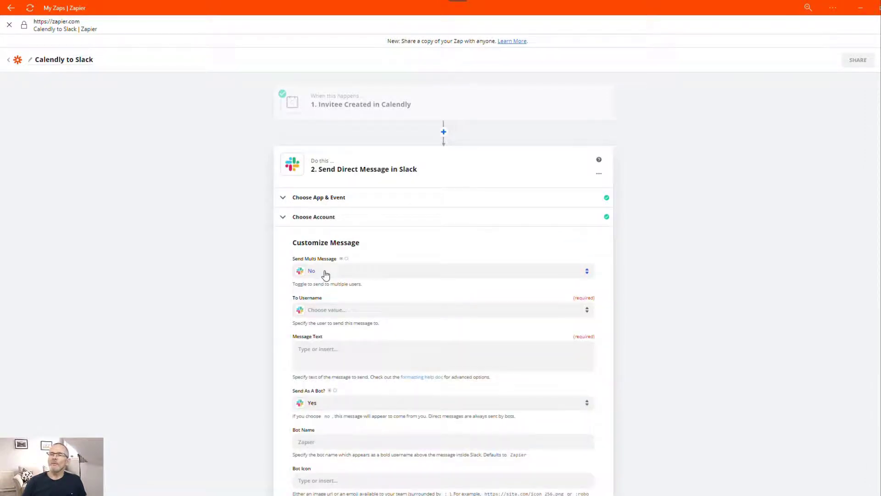
{"action": "left_click", "coordinate": [326, 310]}
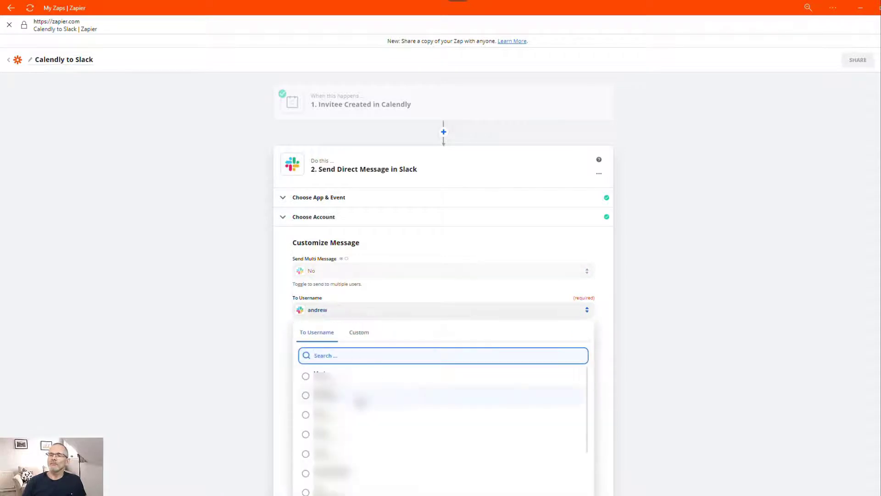
{"action": "scroll", "coordinate": [360, 402], "scroll_direction": "down", "scroll_amount": 5}
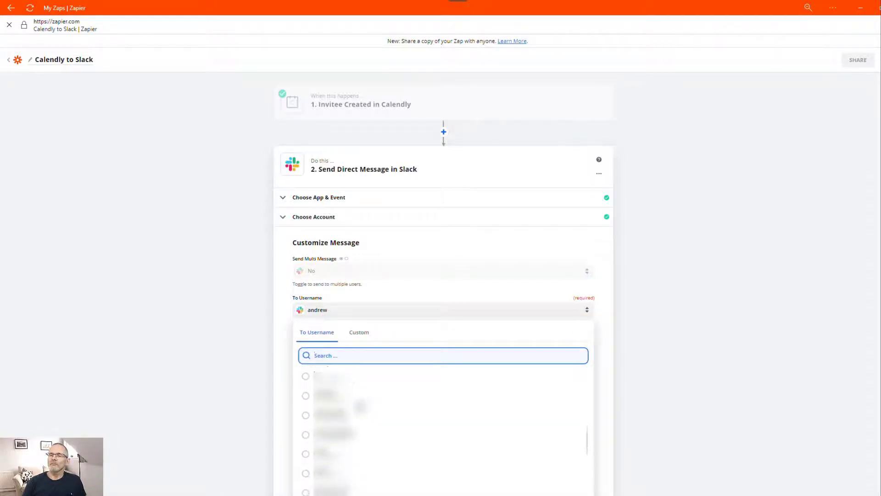
{"action": "scroll", "coordinate": [360, 404], "scroll_direction": "down", "scroll_amount": 5}
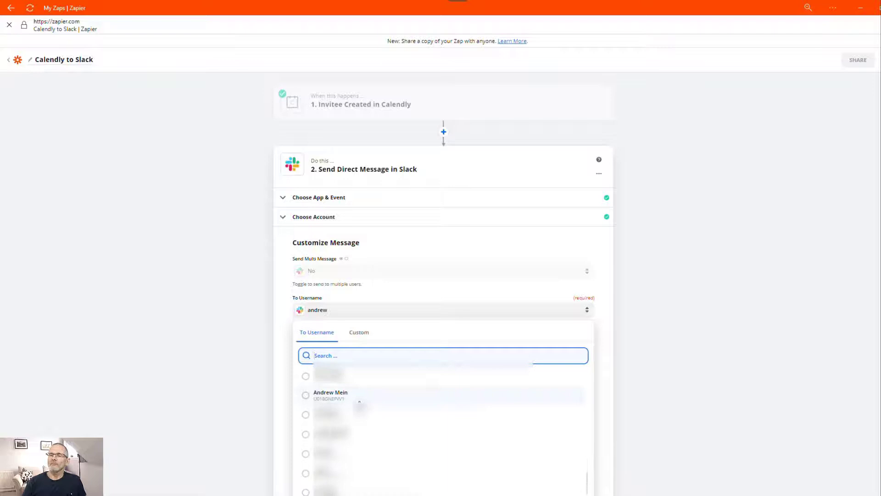
{"action": "left_click", "coordinate": [351, 393]}
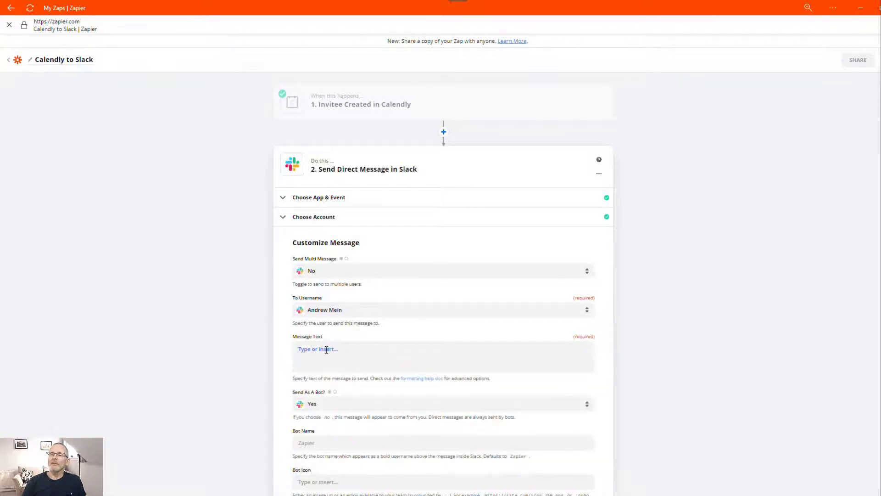
Write 'Online meeting' with Invitee Name and EventType Name, then 'Contact details' with Invitee Email.
{"action": "left_click", "coordinate": [308, 352]}
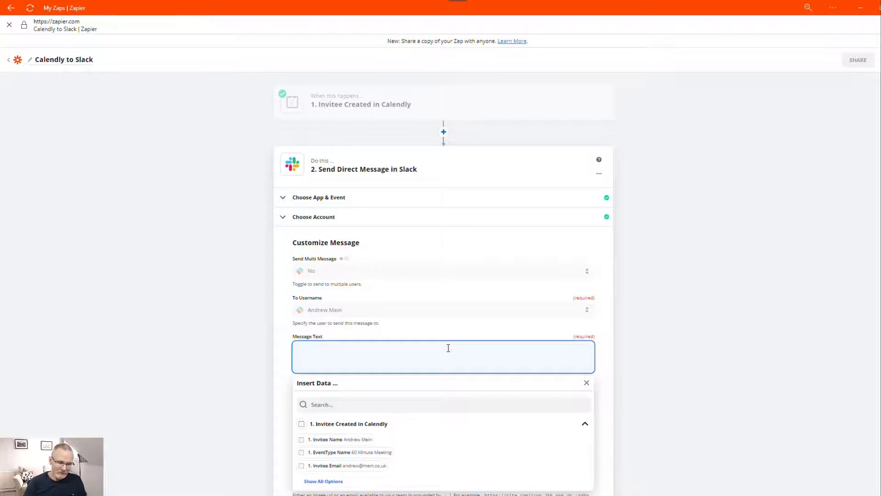
{"action": "type", "text": "Online meeting with"}
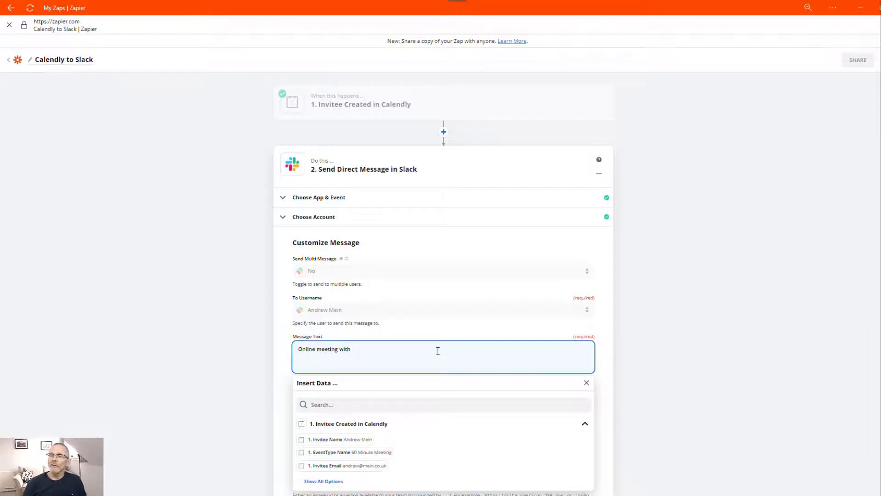
{"action": "left_click", "coordinate": [354, 439]}
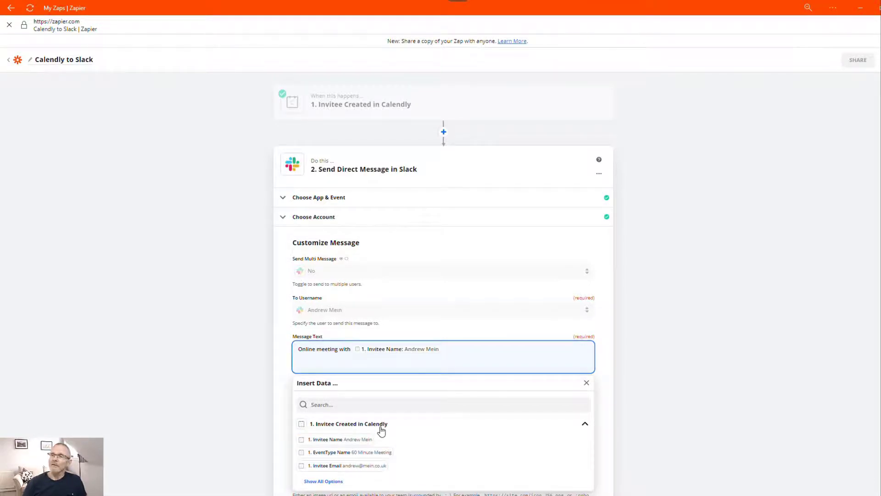
{"action": "left_click", "coordinate": [363, 452]}
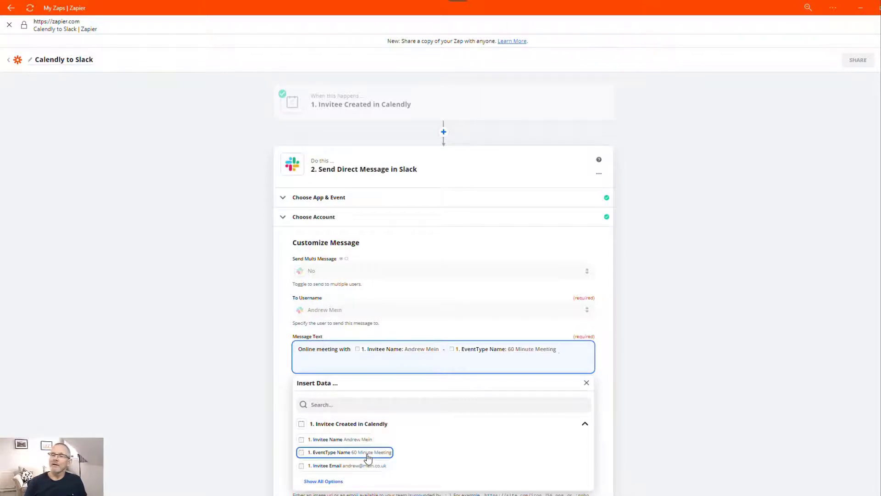
{"action": "key", "text": "Return"}
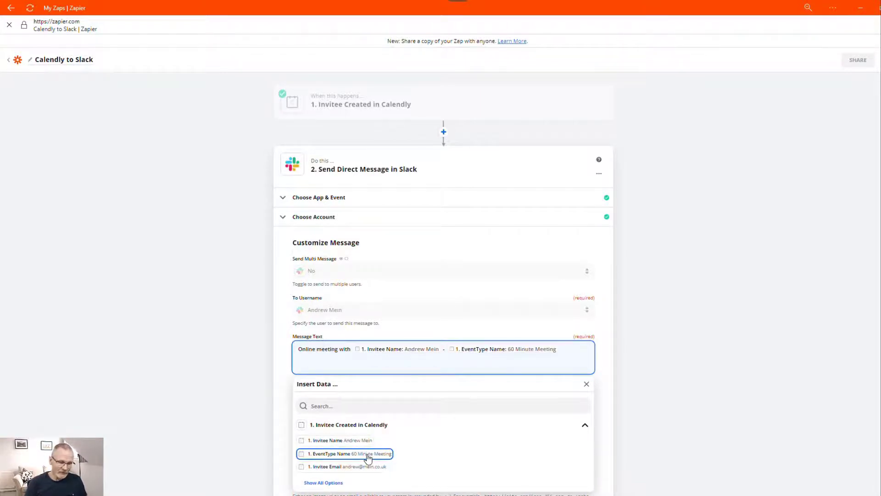
{"action": "type", "text": "Contact detai"}
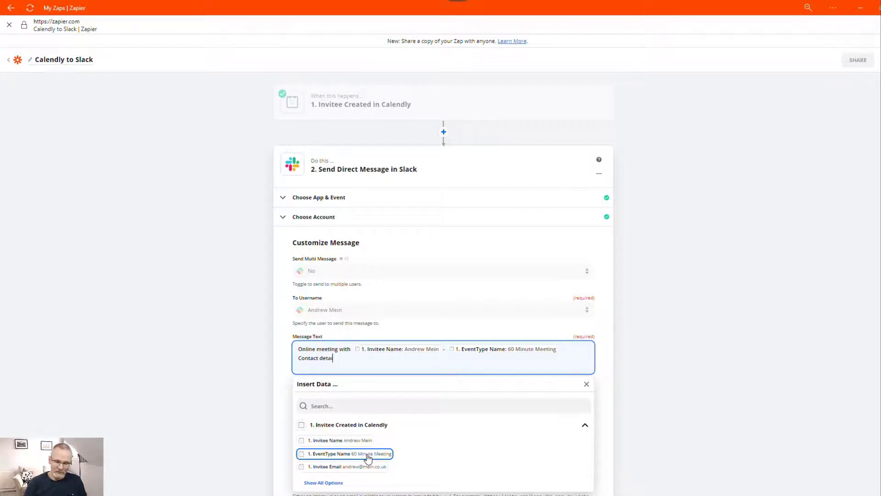
{"action": "type", "text": "ls:"}
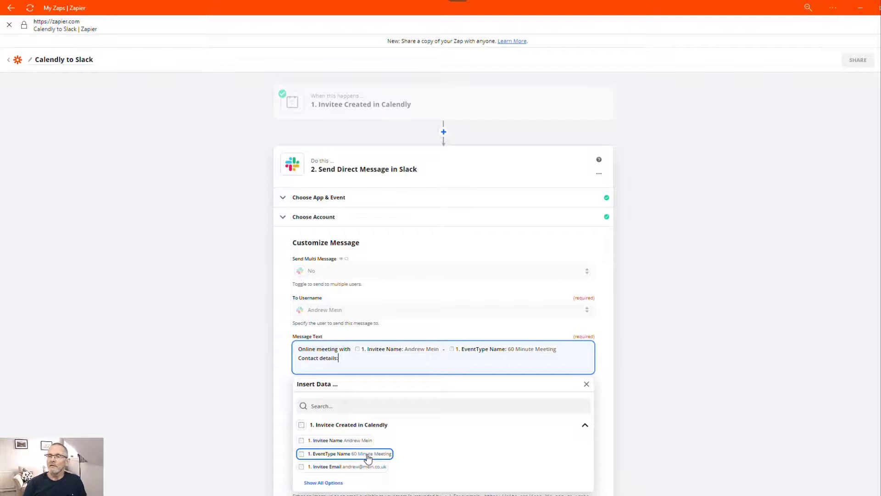
{"action": "left_click", "coordinate": [368, 466]}
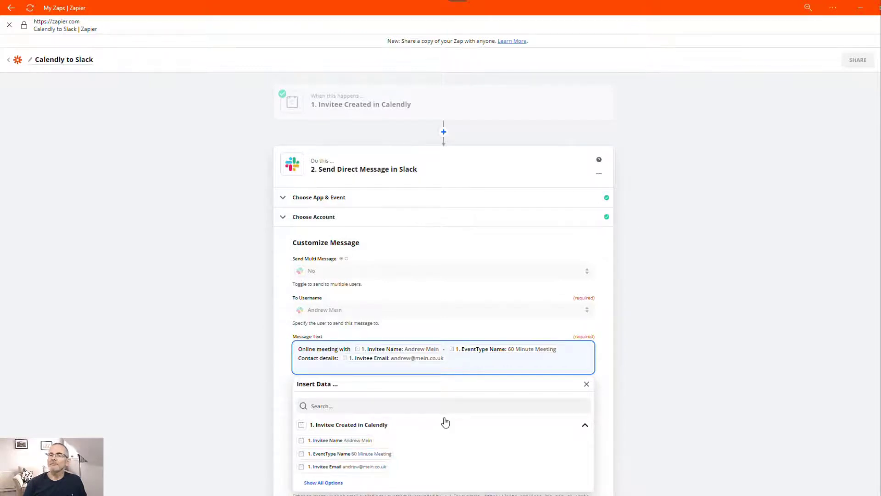
Add the Event Start Time Pretty field to the message after Start time.
{"action": "scroll", "coordinate": [444, 419], "scroll_direction": "down", "scroll_amount": 3}
{"action": "left_click", "coordinate": [327, 358]}
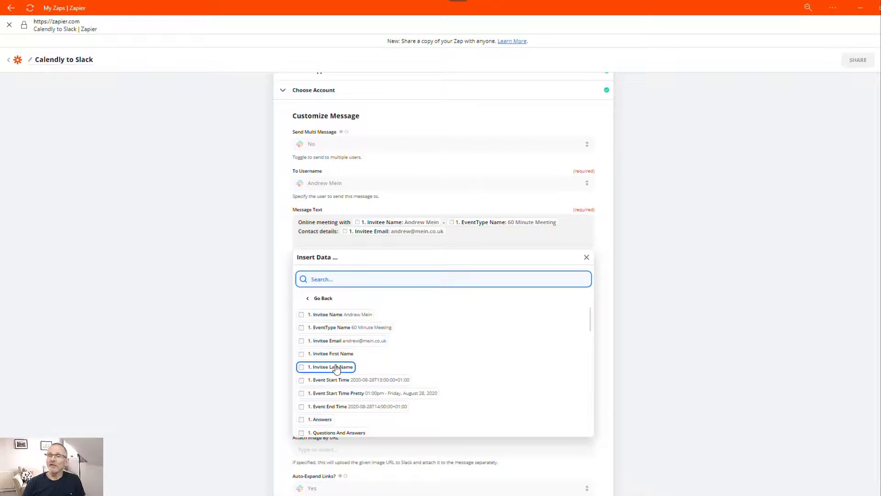
{"action": "scroll", "coordinate": [335, 433], "scroll_direction": "down", "scroll_amount": 1}
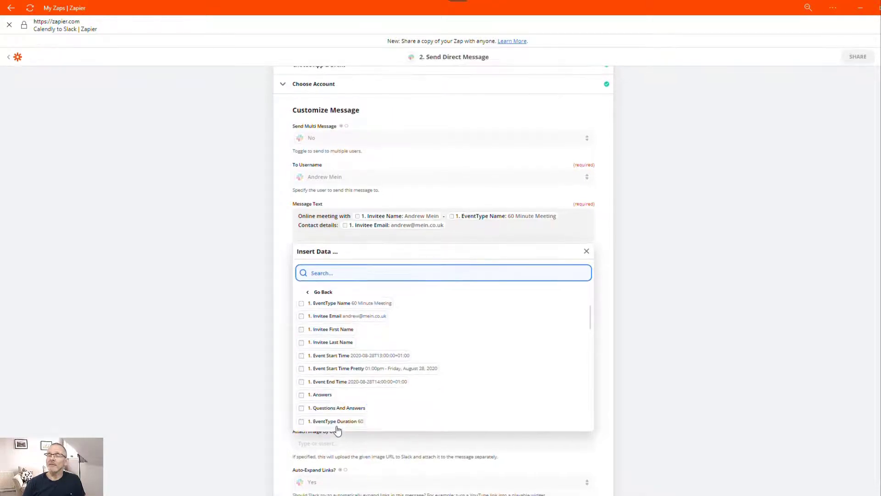
{"action": "scroll", "coordinate": [337, 413], "scroll_direction": "down", "scroll_amount": 1}
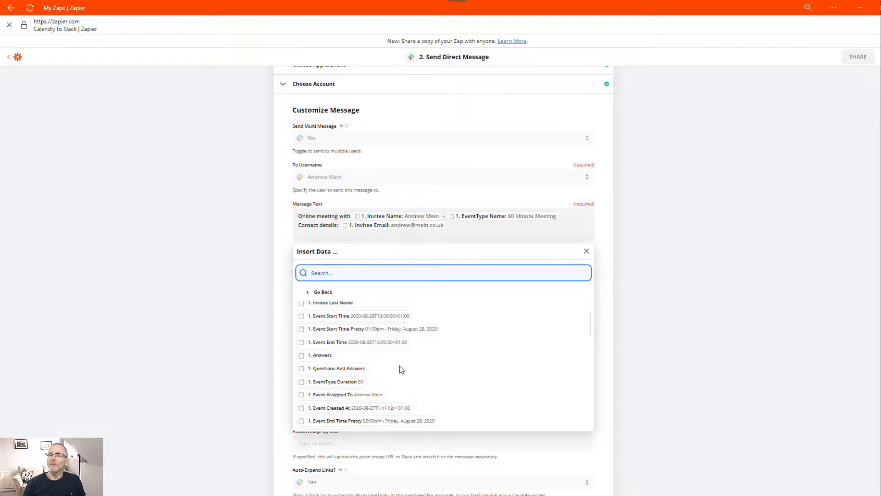
{"action": "scroll", "coordinate": [383, 391], "scroll_direction": "up", "scroll_amount": 2}
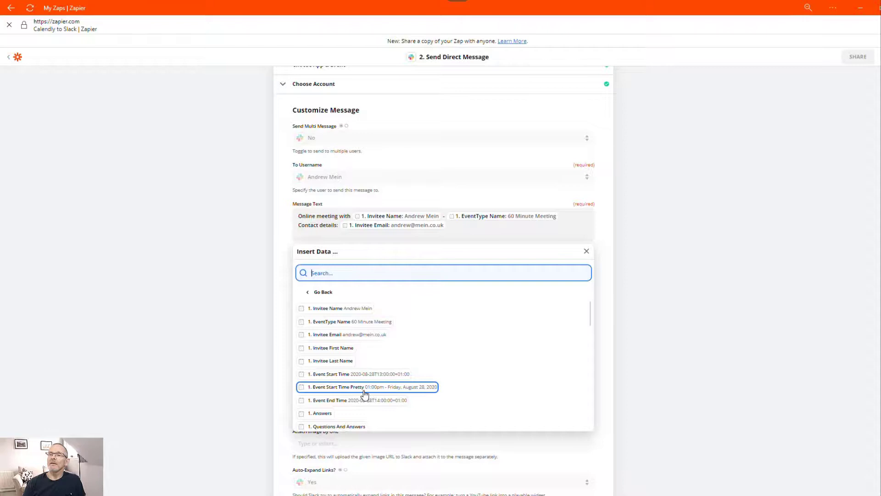
{"action": "left_click", "coordinate": [474, 232]}
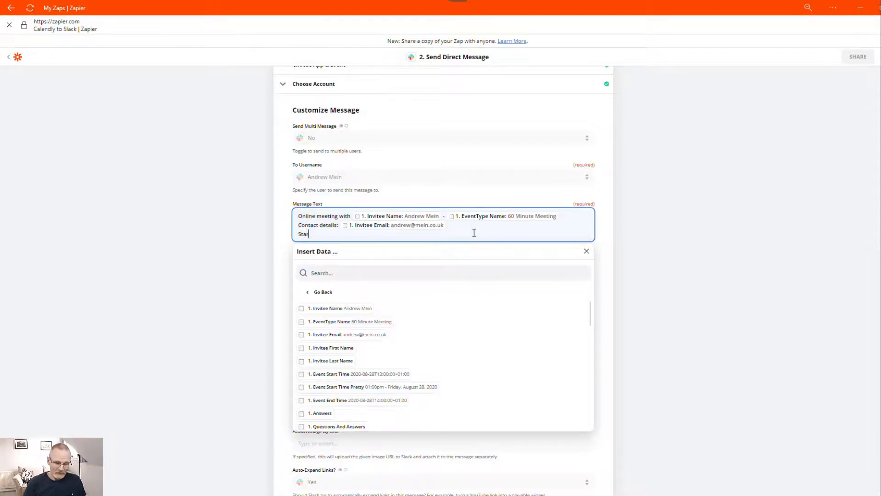
{"action": "type", "text": "time :"}
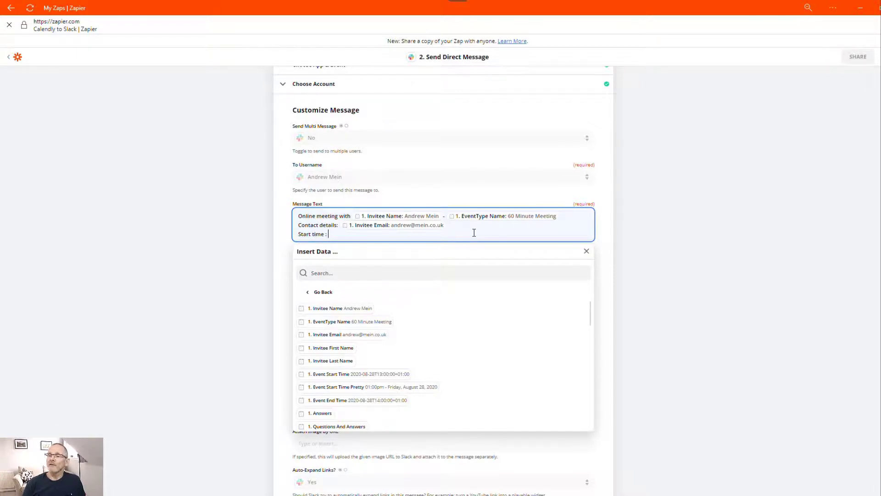
{"action": "left_click", "coordinate": [355, 391]}
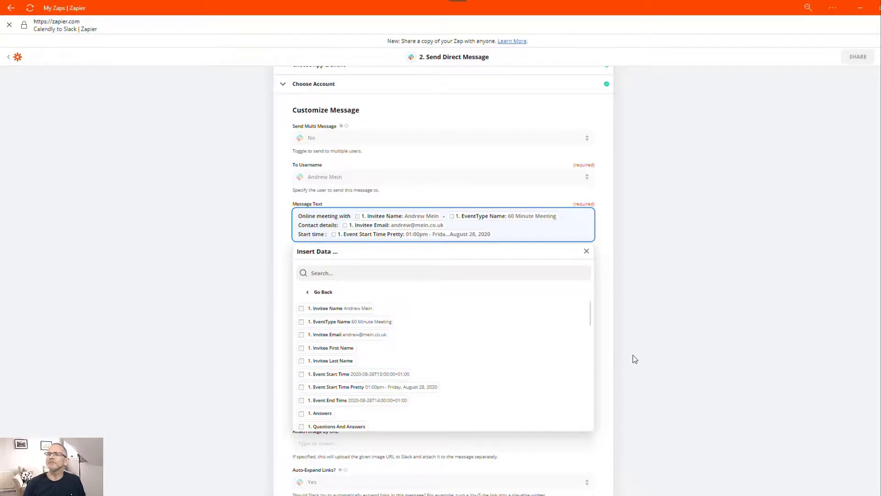
Set 'Include A Link To This Zap?' to No and 'Link Usernames And Channel Names?' to No.
{"action": "left_click", "coordinate": [601, 367]}
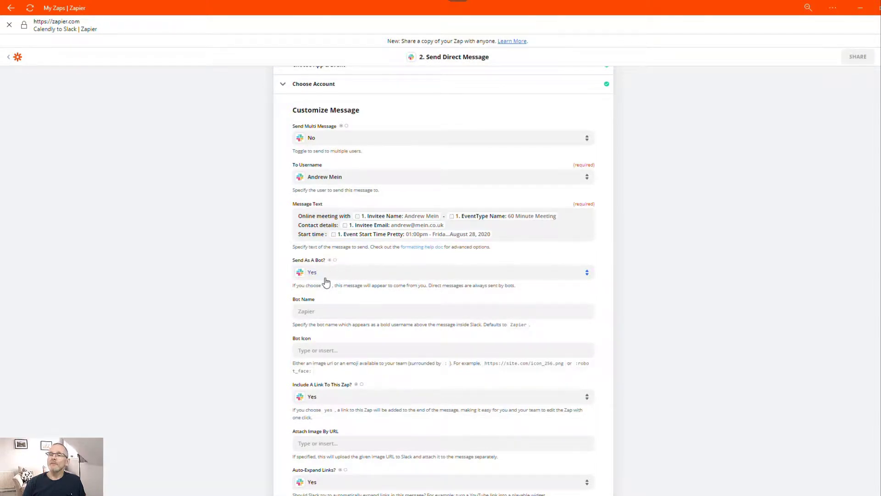
{"action": "left_click", "coordinate": [320, 310]}
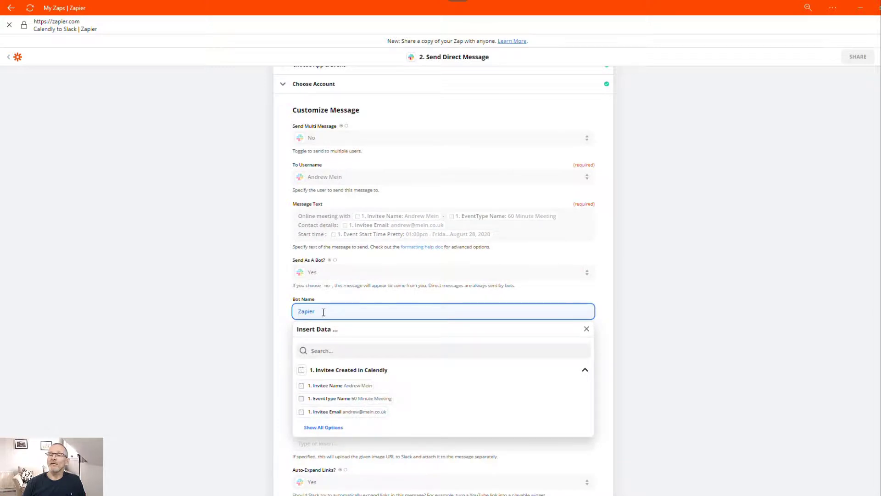
{"action": "left_click", "coordinate": [276, 323]}
{"action": "scroll", "coordinate": [287, 341], "scroll_direction": "down", "scroll_amount": 2}
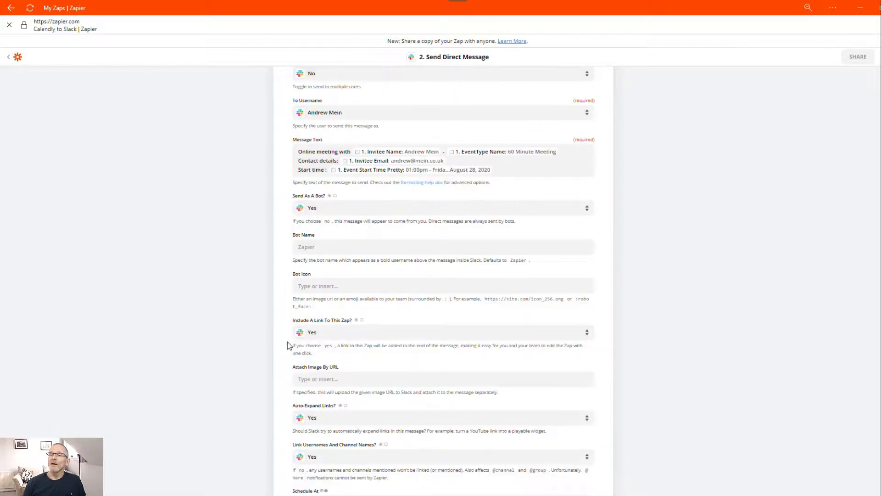
{"action": "scroll", "coordinate": [288, 341], "scroll_direction": "down", "scroll_amount": 5}
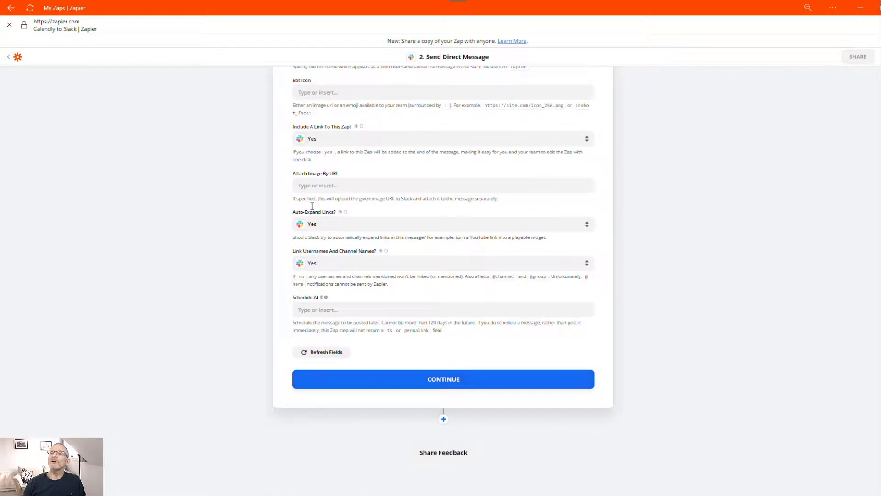
{"action": "left_click", "coordinate": [324, 142]}
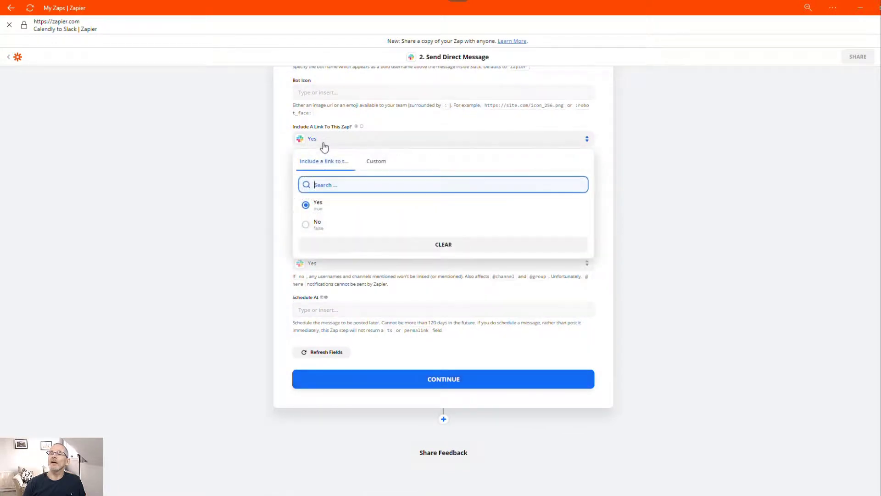
{"action": "left_click", "coordinate": [316, 224]}
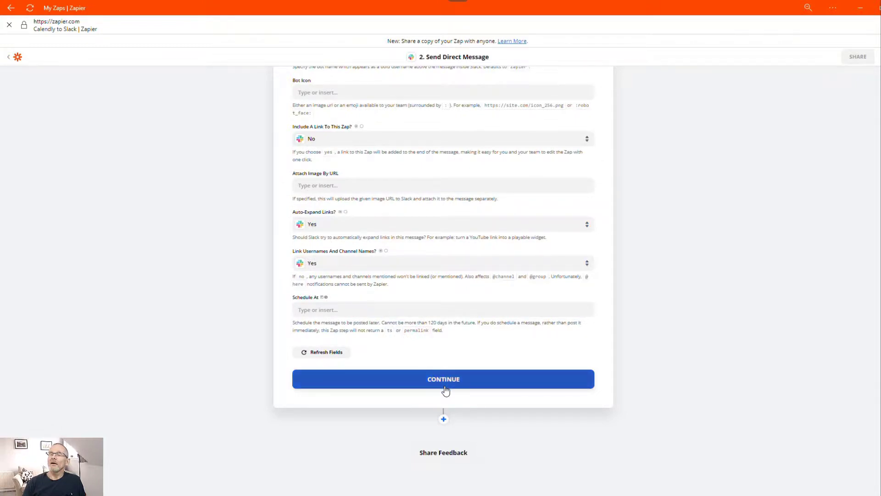
{"action": "left_click", "coordinate": [334, 267]}
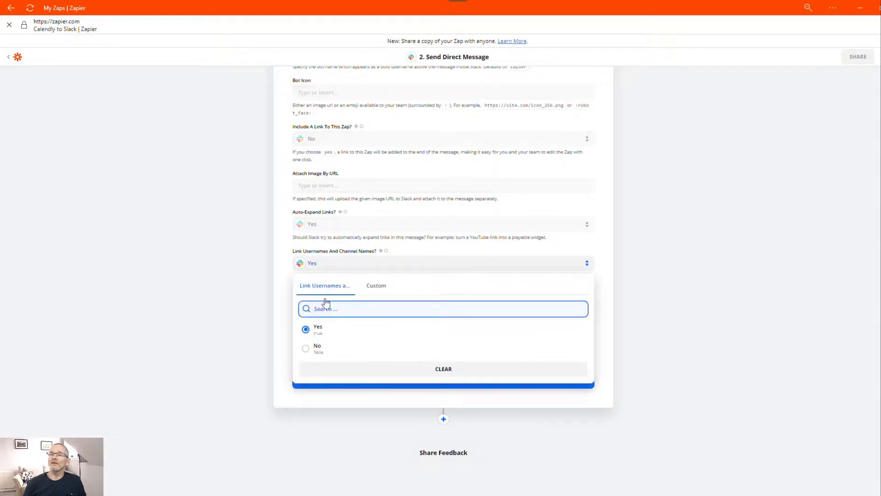
{"action": "left_click", "coordinate": [315, 349]}
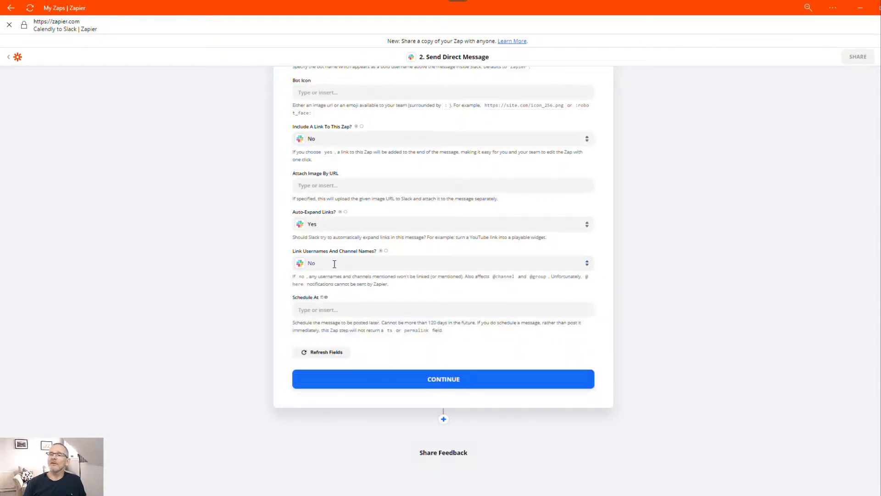
Run Test & Review until 'Test was successful' appears, then switch to Slack.
{"action": "left_click", "coordinate": [442, 380]}
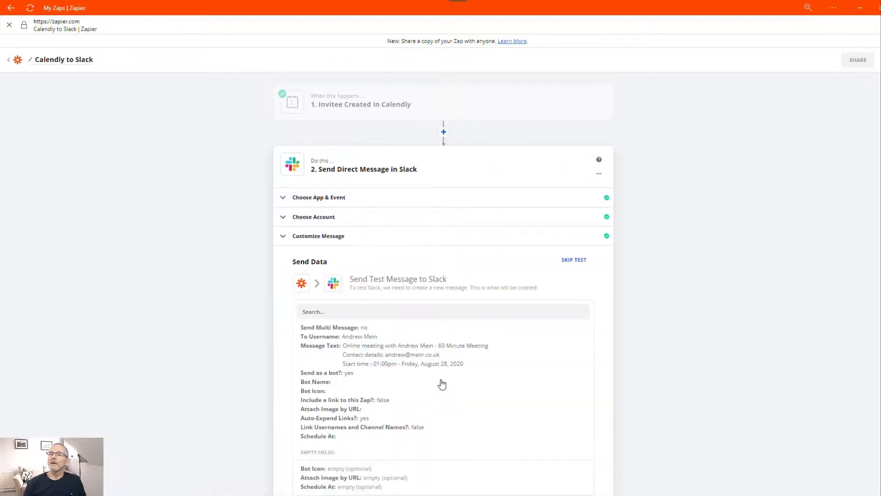
{"action": "scroll", "coordinate": [442, 383], "scroll_direction": "down", "scroll_amount": 3}
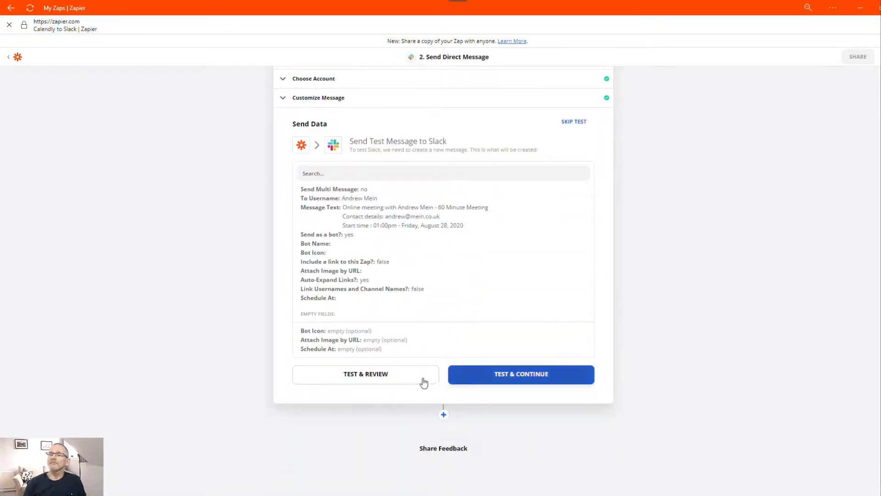
{"action": "left_click", "coordinate": [394, 380]}
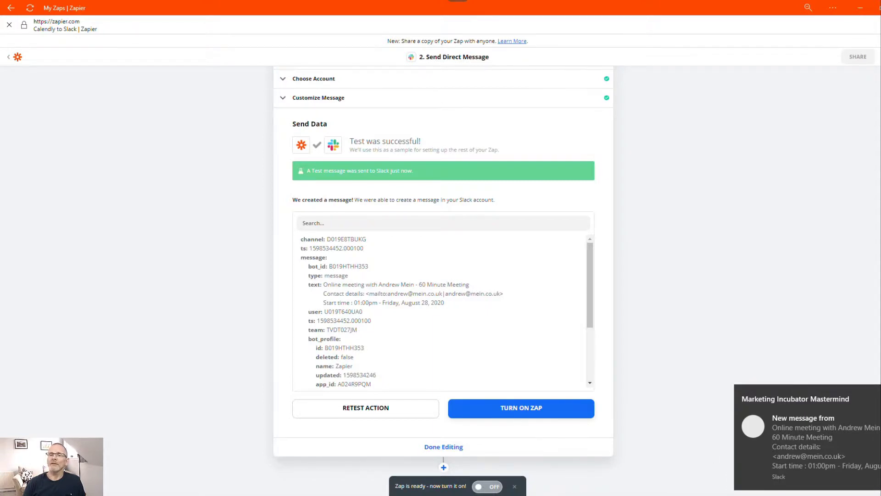
{"action": "key", "text": "alt+Tab"}
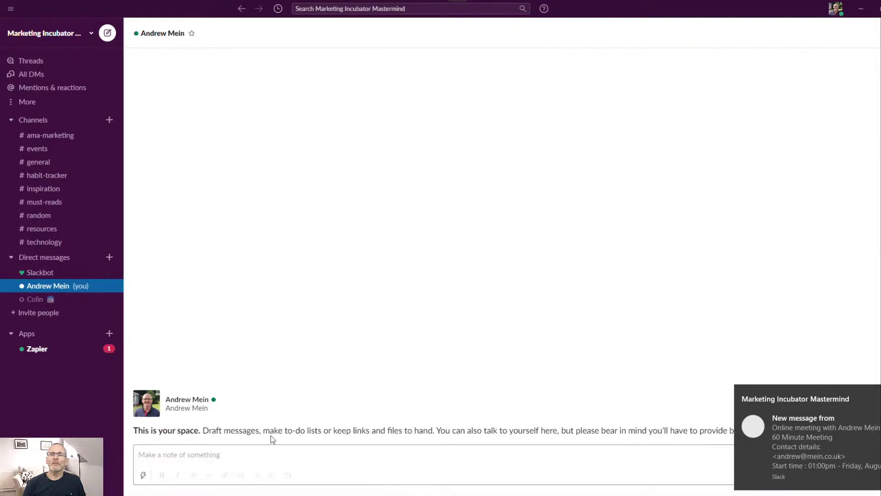
Check the 60 Minute Meeting test message in Slack's Zapier app conversation, then minimise Slack.
{"action": "left_click", "coordinate": [44, 351]}
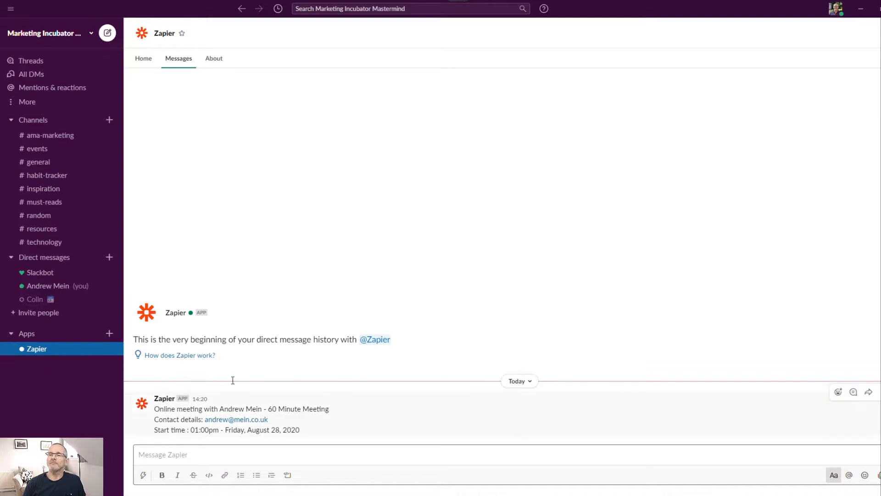
{"action": "left_click", "coordinate": [860, 9]}
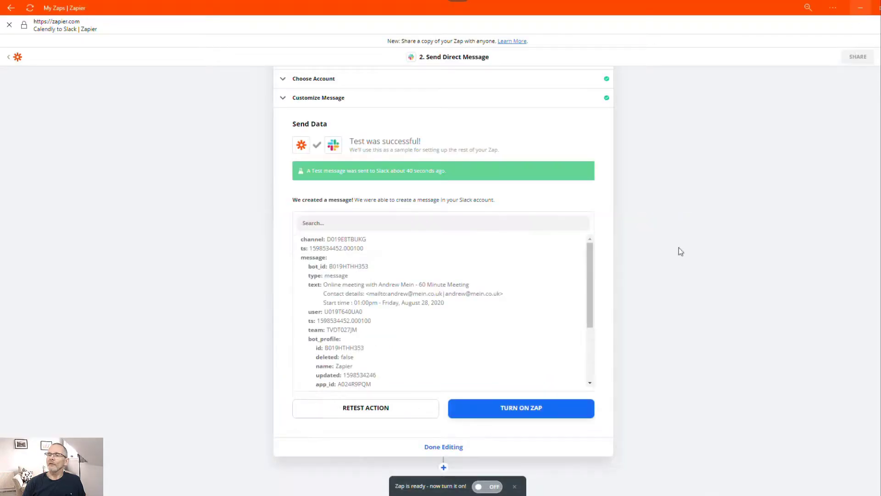
Turn on the Calendly to Slack zap and switch to the Calendly scheduling page.
{"action": "left_click", "coordinate": [535, 410]}
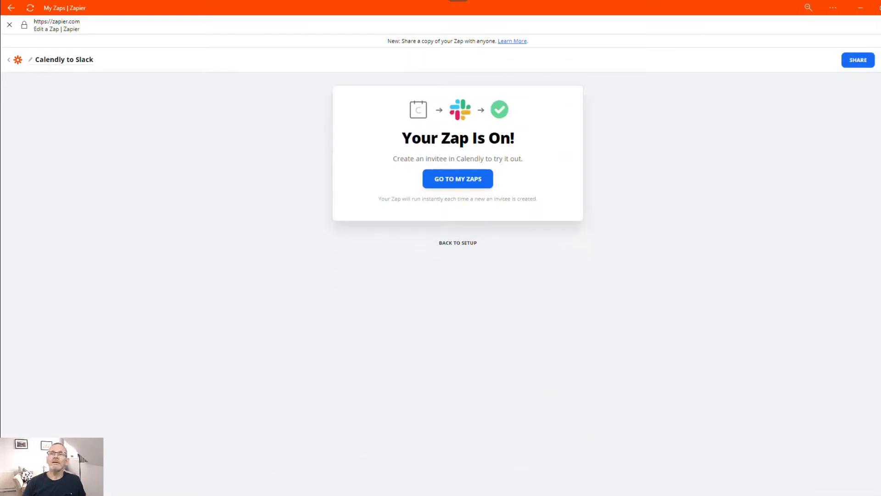
{"action": "key", "text": "alt+Tab"}
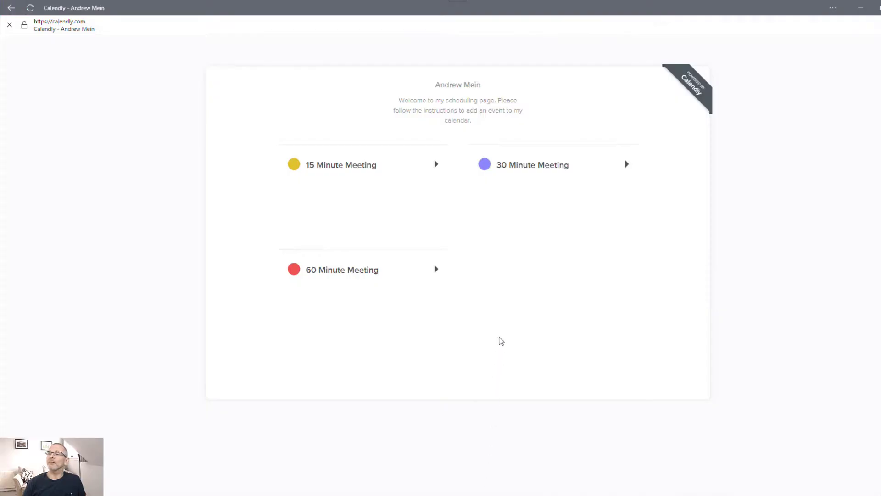
Schedule a 30 Minute Meeting at 10:00am on Monday, August 31, 2020 with autofilled name and e-mail.
{"action": "left_click", "coordinate": [516, 167]}
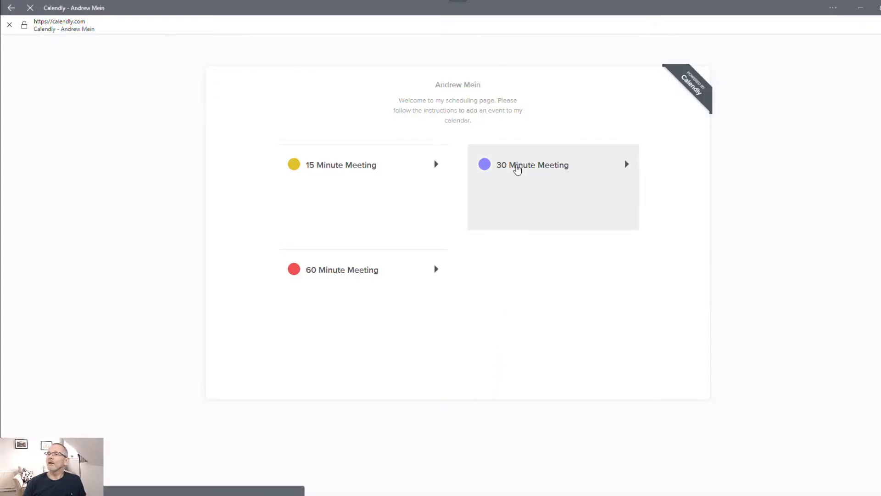
{"action": "left_click", "coordinate": [478, 283]}
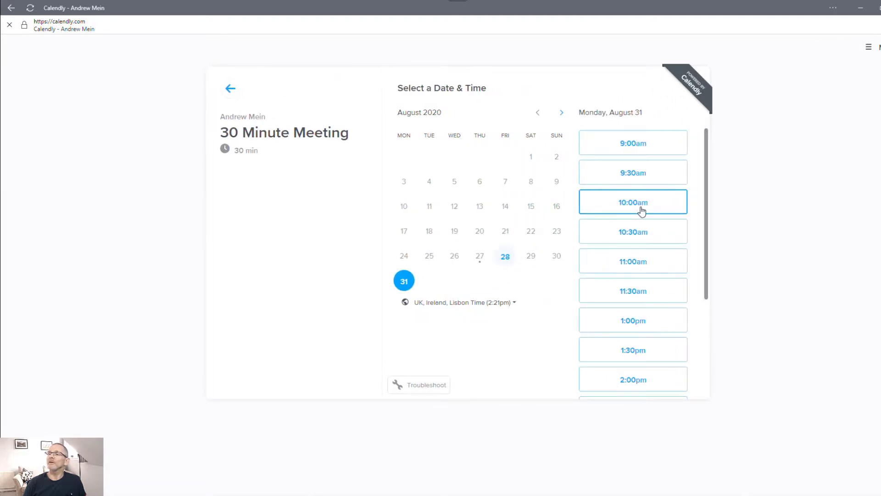
{"action": "left_click", "coordinate": [637, 208]}
{"action": "left_click", "coordinate": [671, 207]}
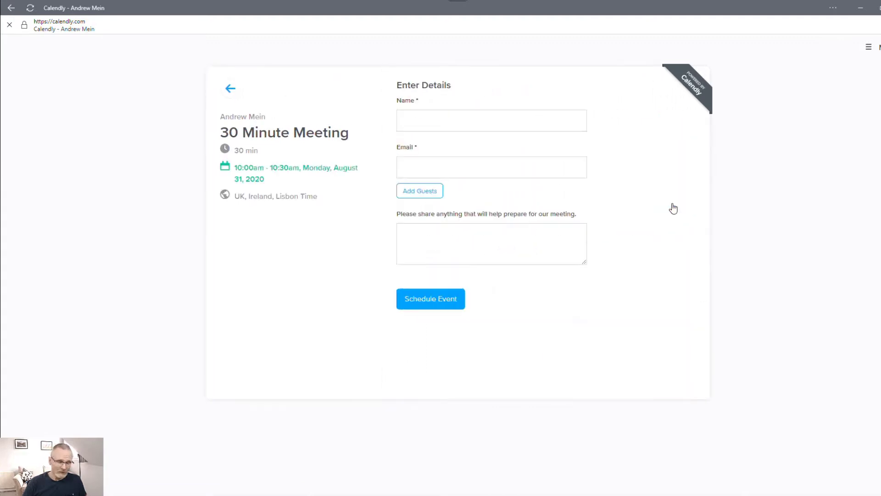
{"action": "left_click", "coordinate": [429, 113]}
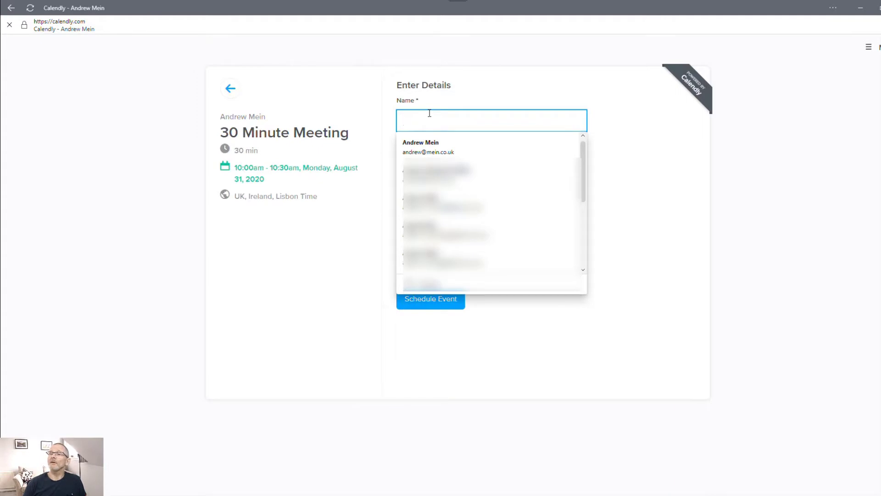
{"action": "left_click", "coordinate": [429, 145]}
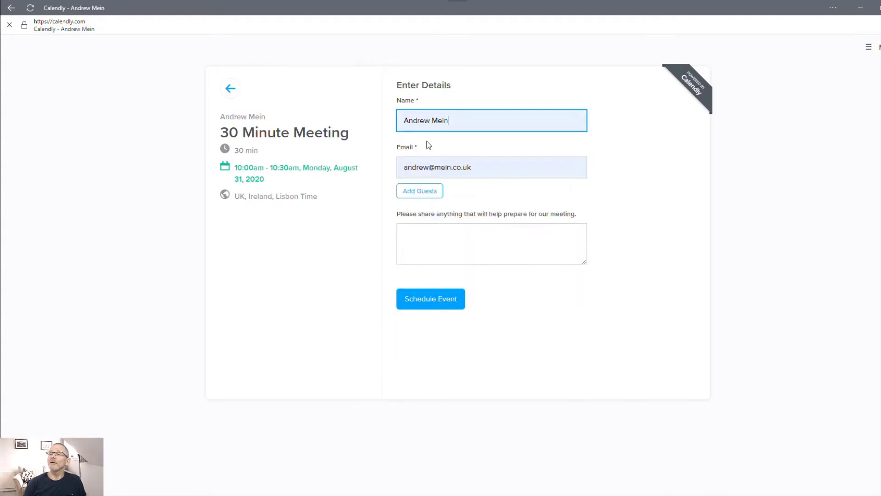
{"action": "left_click", "coordinate": [431, 304]}
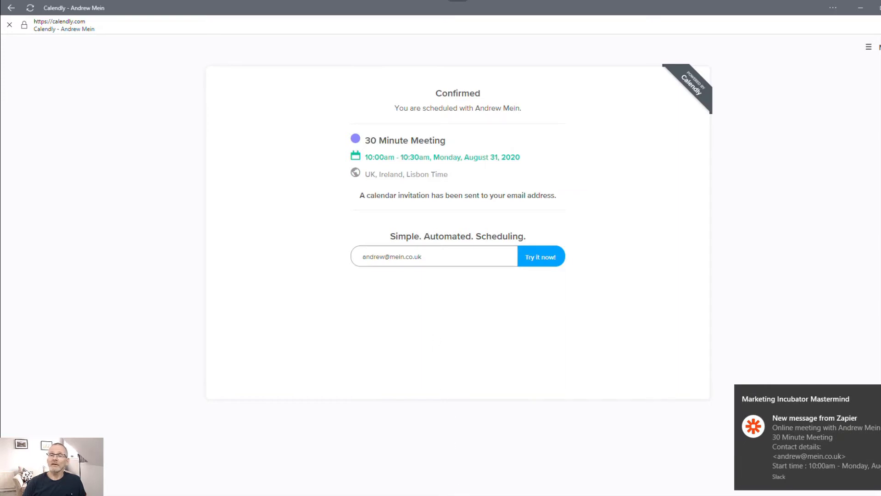
Bring up Slack to view the Zapier DM for the 30 Minute Meeting on Monday, August 31, 10:00am.
{"action": "left_click", "coordinate": [413, 489]}
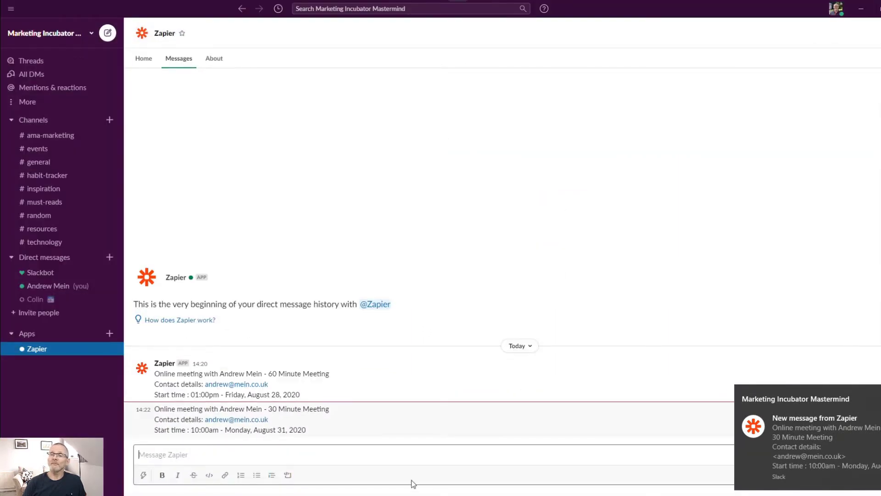